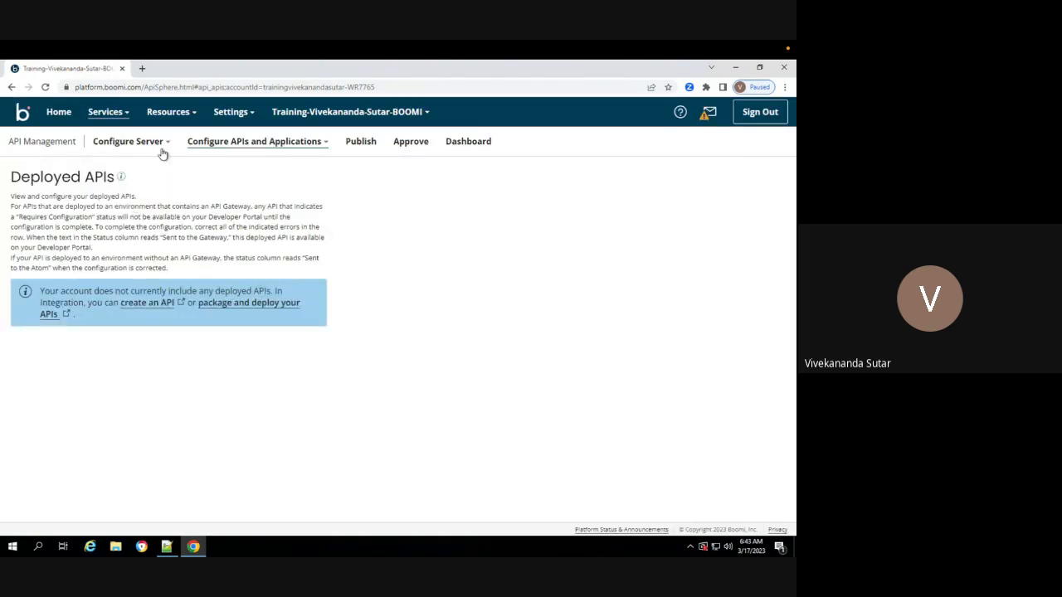
Start adding an API gateway in the server configuration and download its Windows 64-bit installer.
click(163, 149)
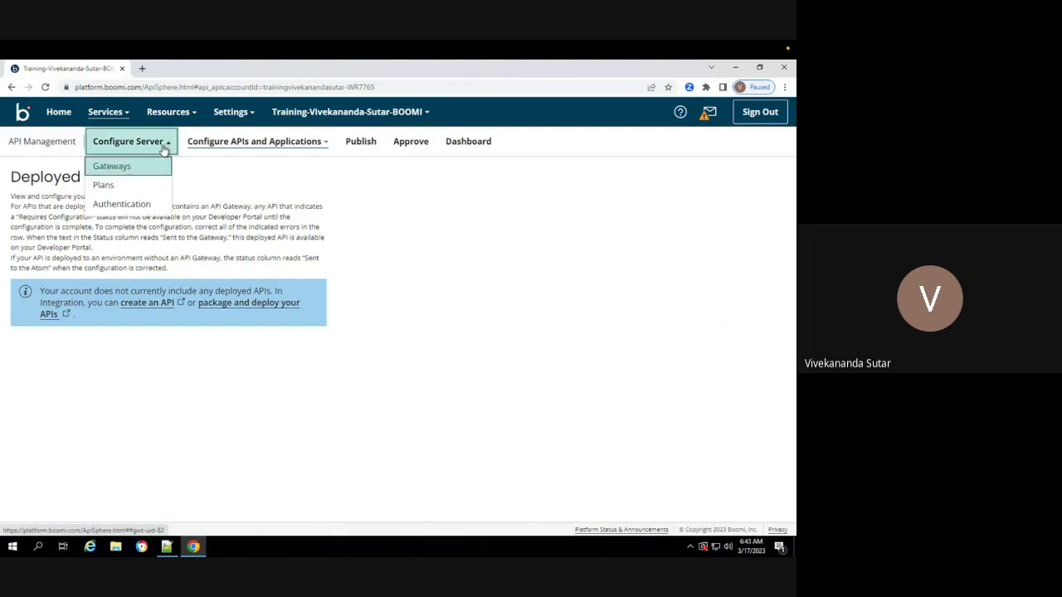
click(136, 169)
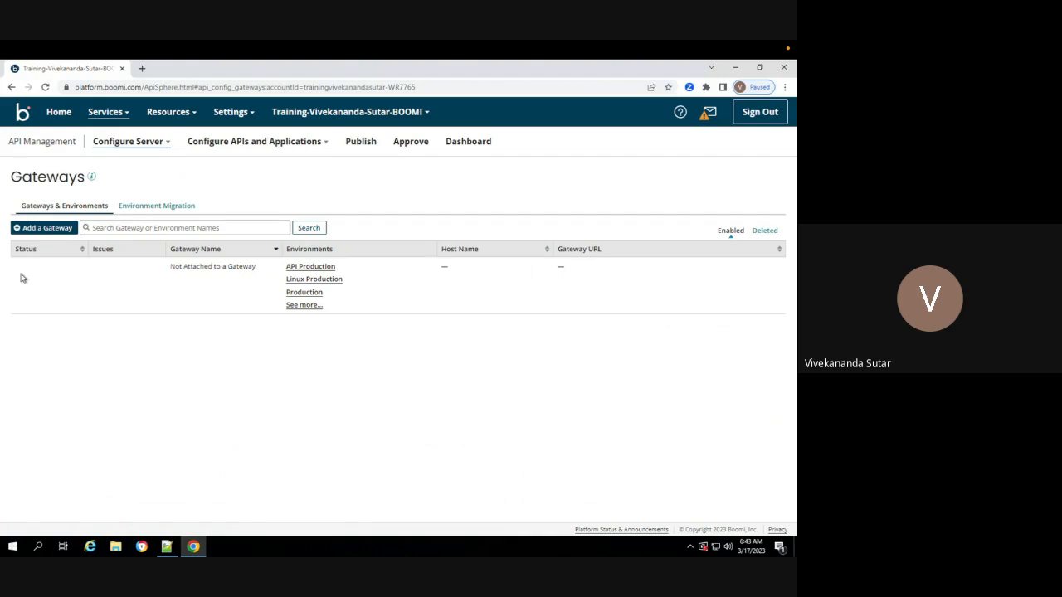
click(45, 228)
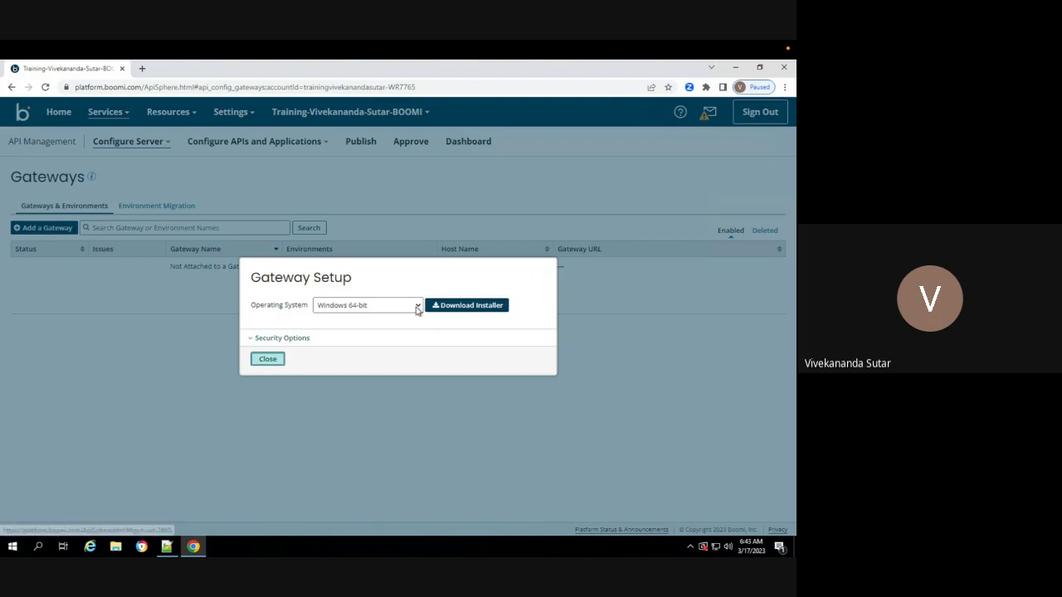
click(417, 307)
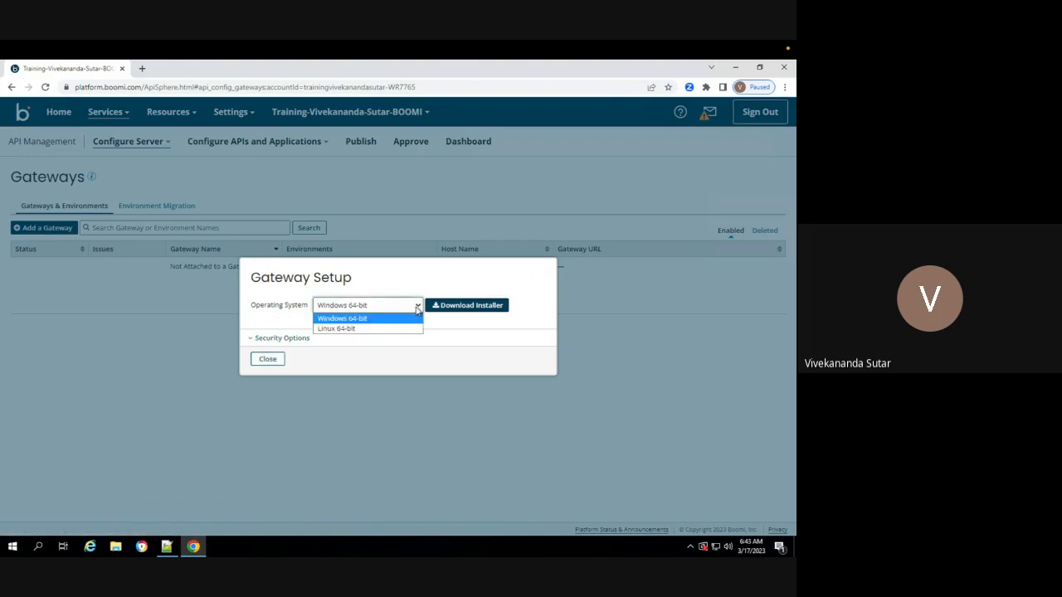
click(417, 307)
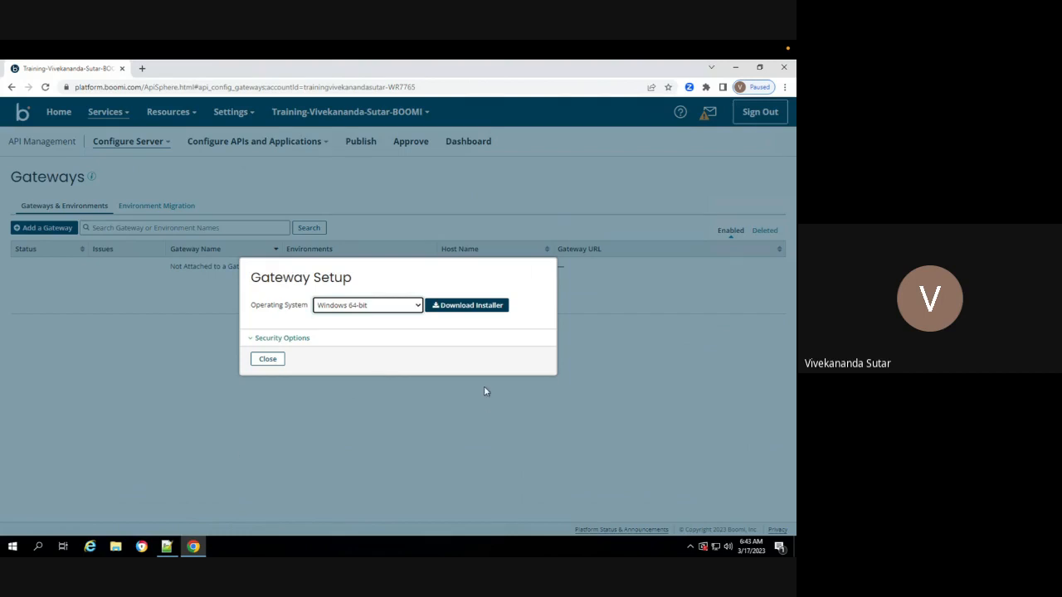
click(462, 307)
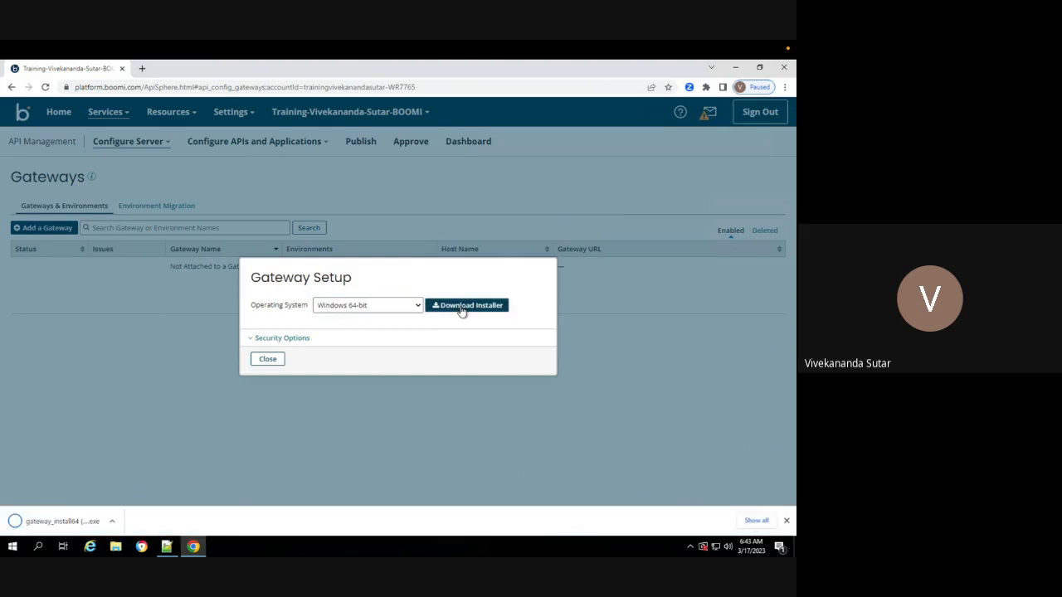
Generate a gateway installer token valid for 24 hours in the security options and copy it.
click(273, 342)
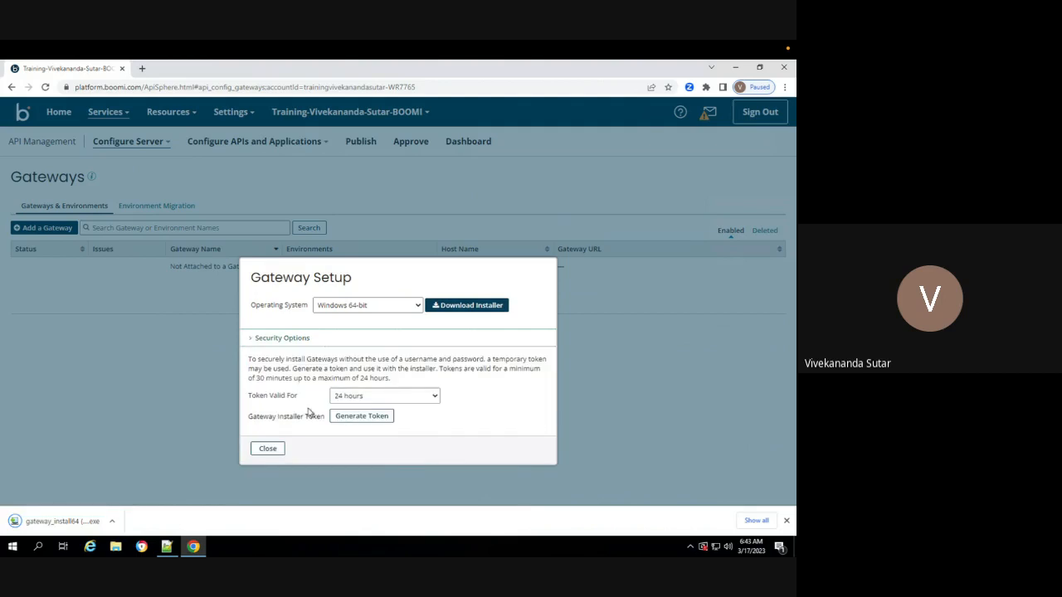
click(361, 416)
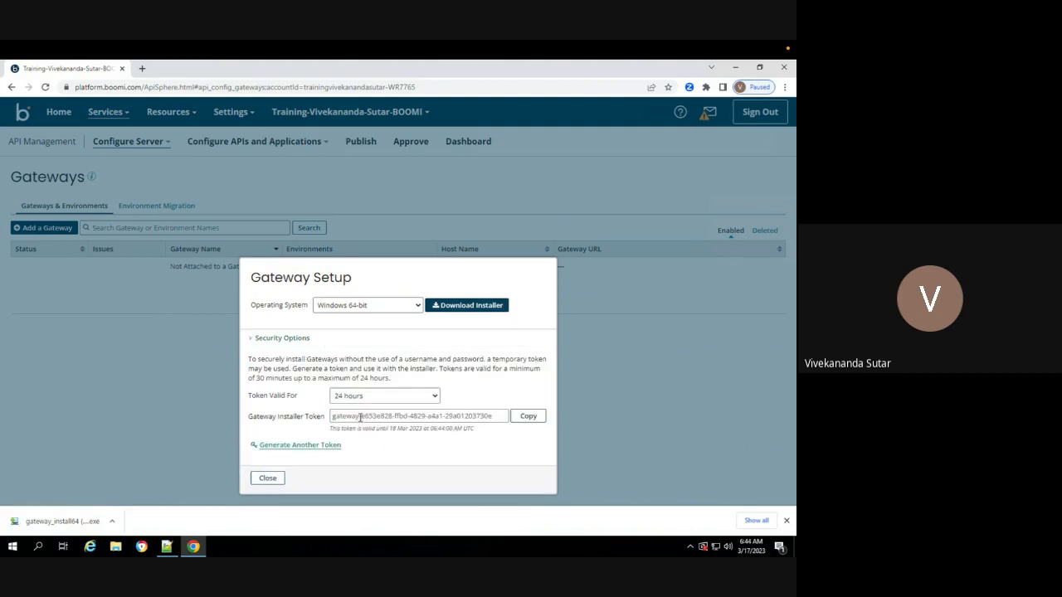
click(524, 420)
Run the downloaded gateway_install64 installer, overriding the Windows SmartScreen block.
click(112, 523)
click(113, 524)
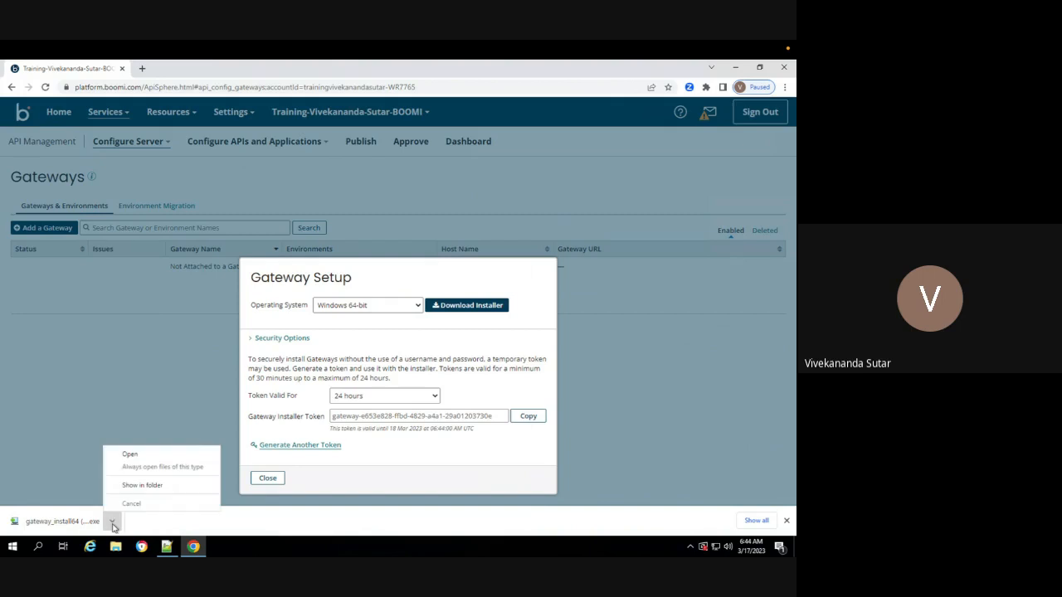
click(141, 457)
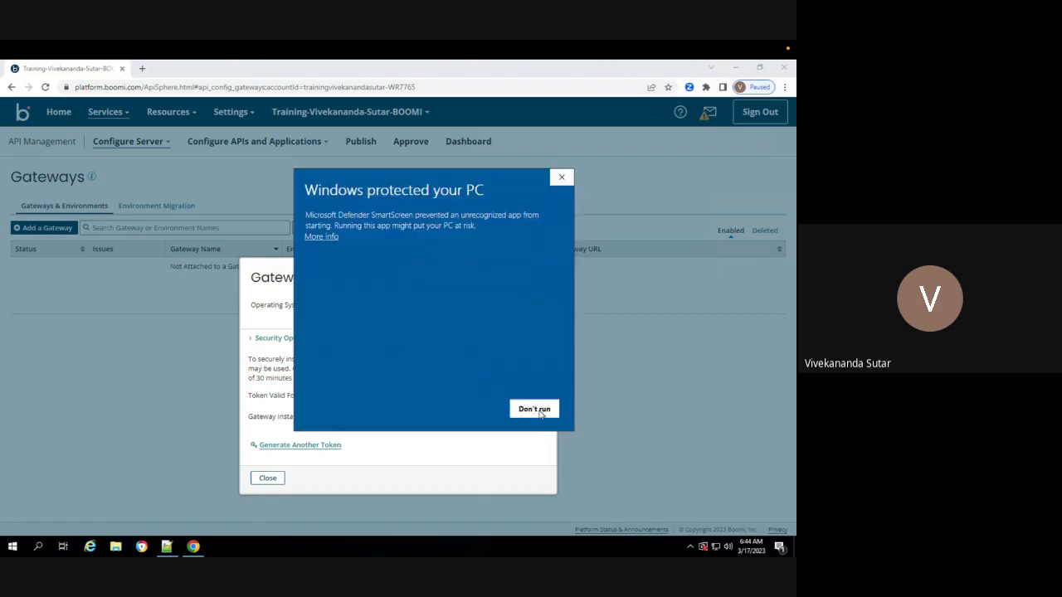
click(322, 238)
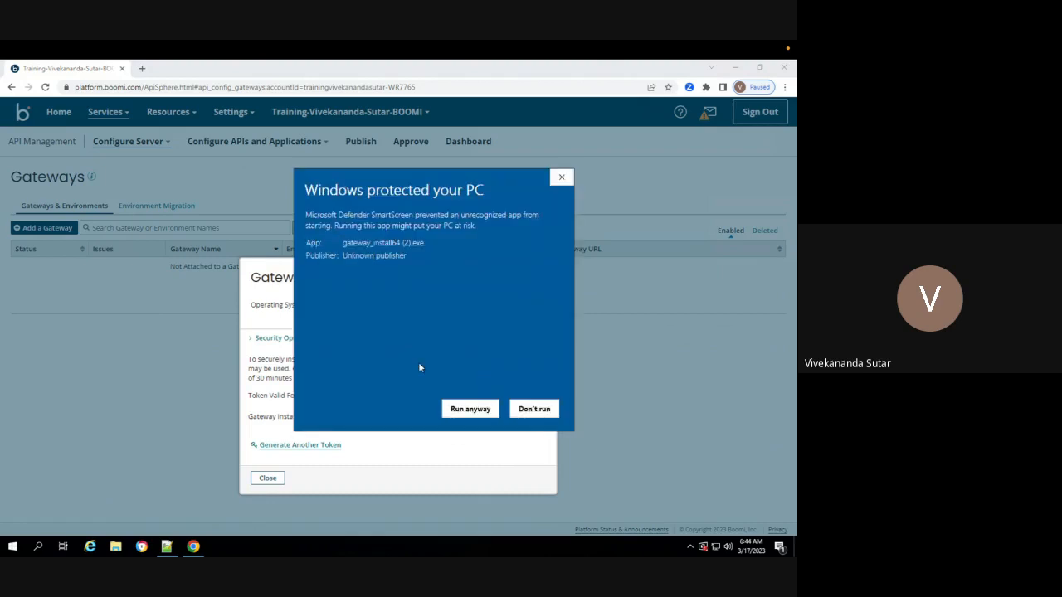
click(469, 409)
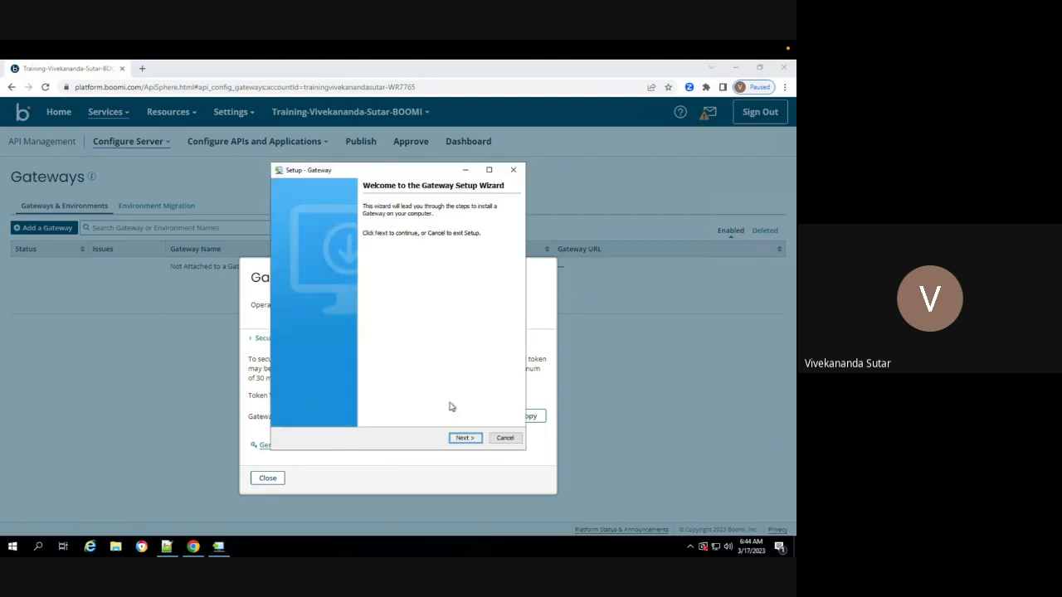
Choose token authentication in the Gateway setup wizard and paste the installer token, keeping the proposed gateway name.
click(466, 438)
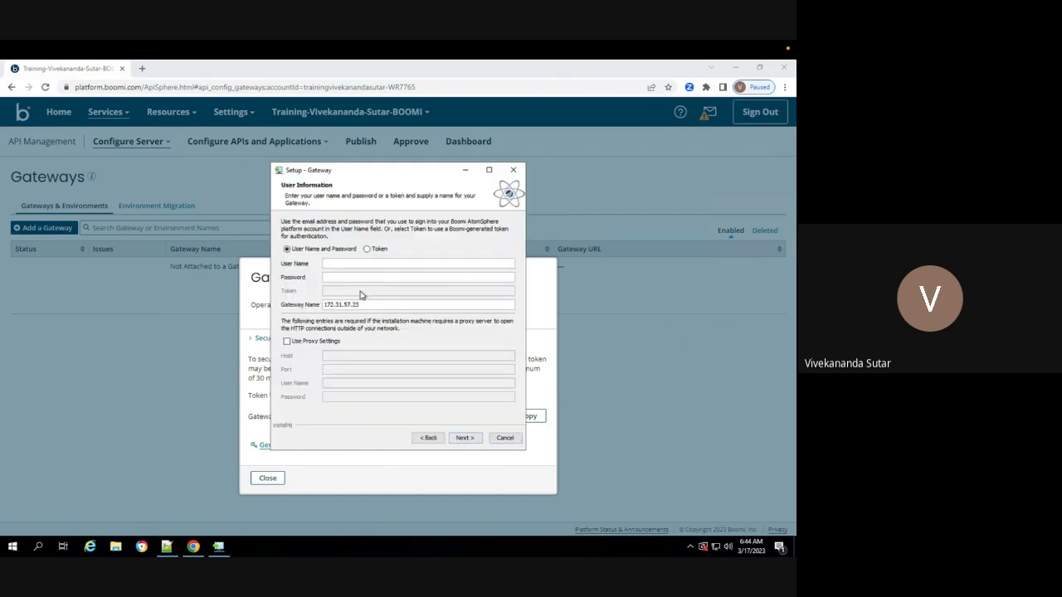
click(367, 250)
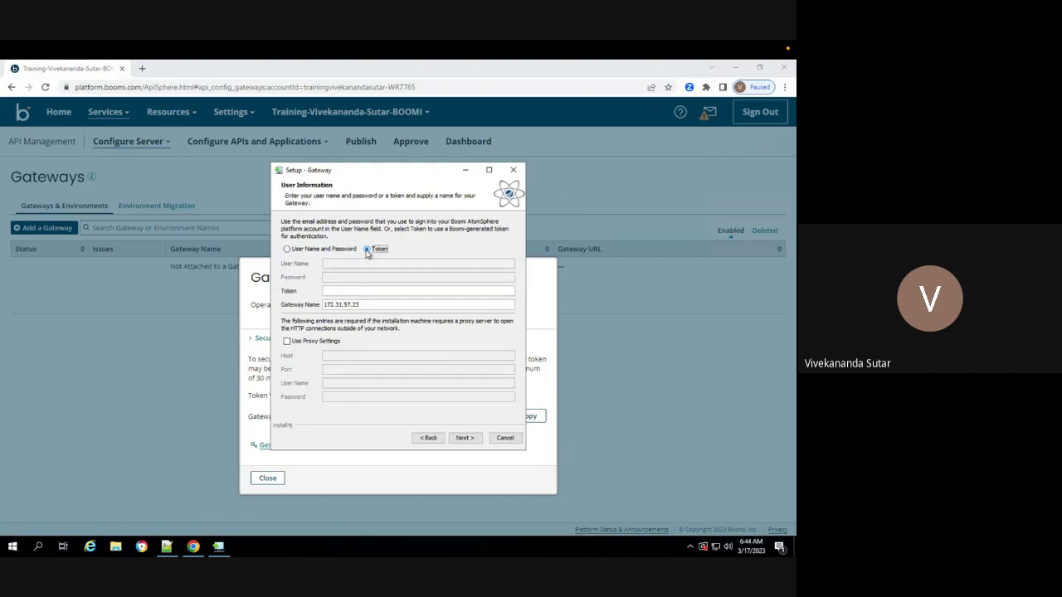
click(354, 291)
key(ctrl+v)
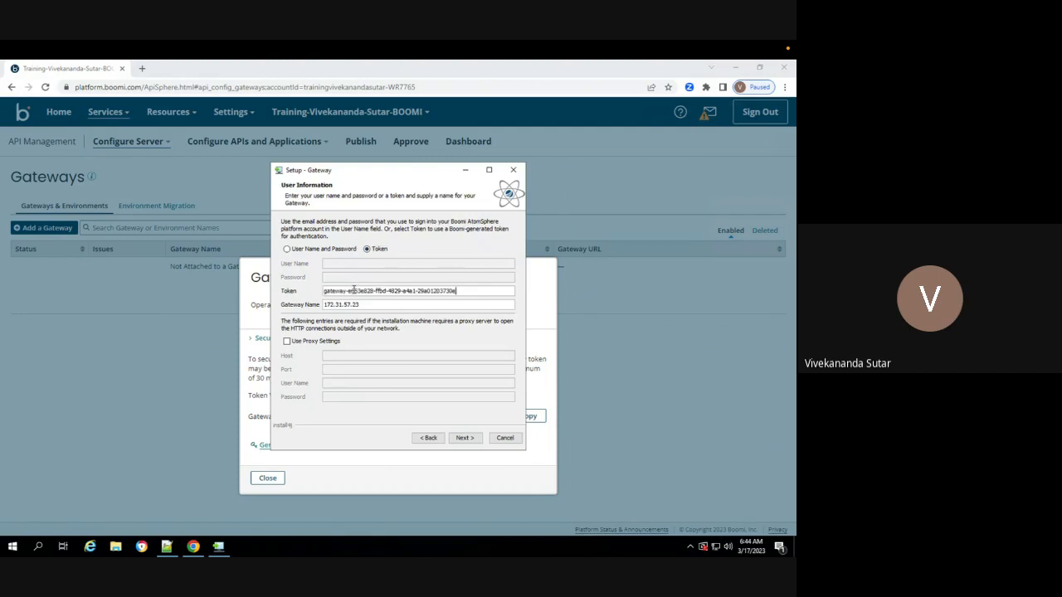
click(471, 438)
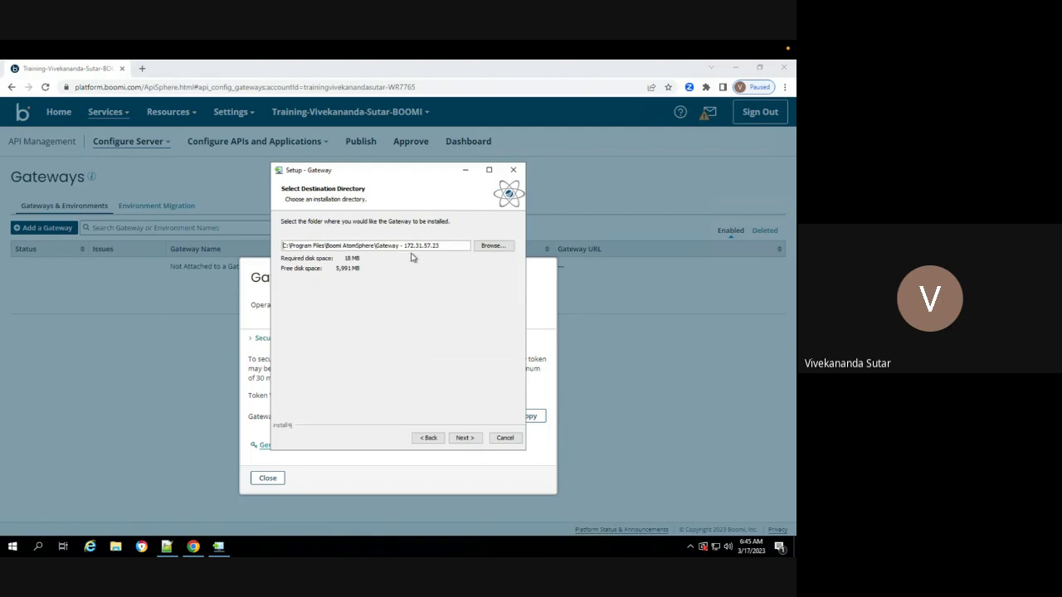
Accept the default installation directory, local directories and Start Menu folder, then install the gateway and finish the wizard.
click(465, 438)
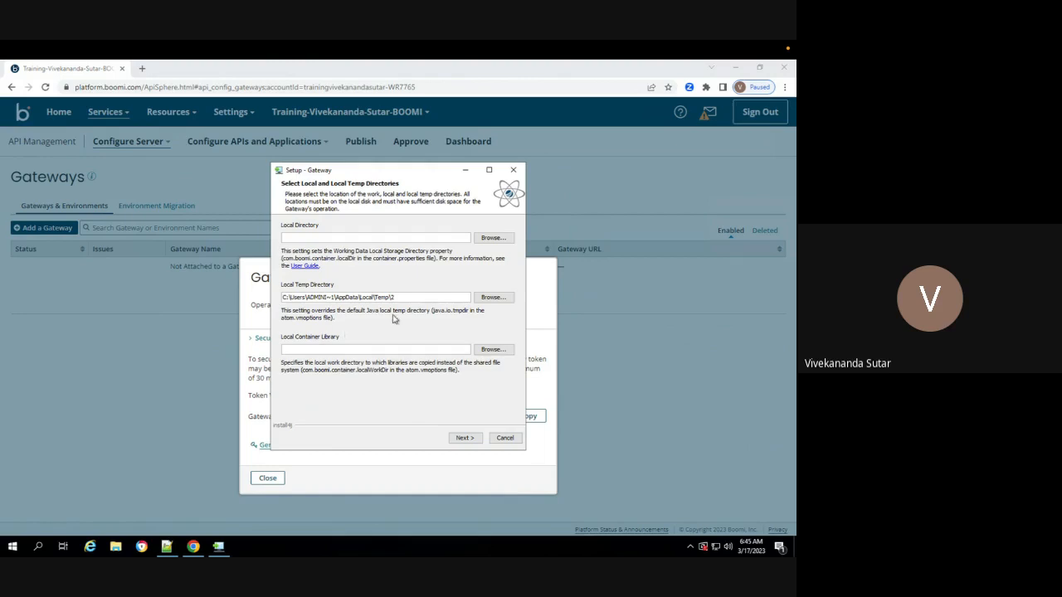
click(466, 439)
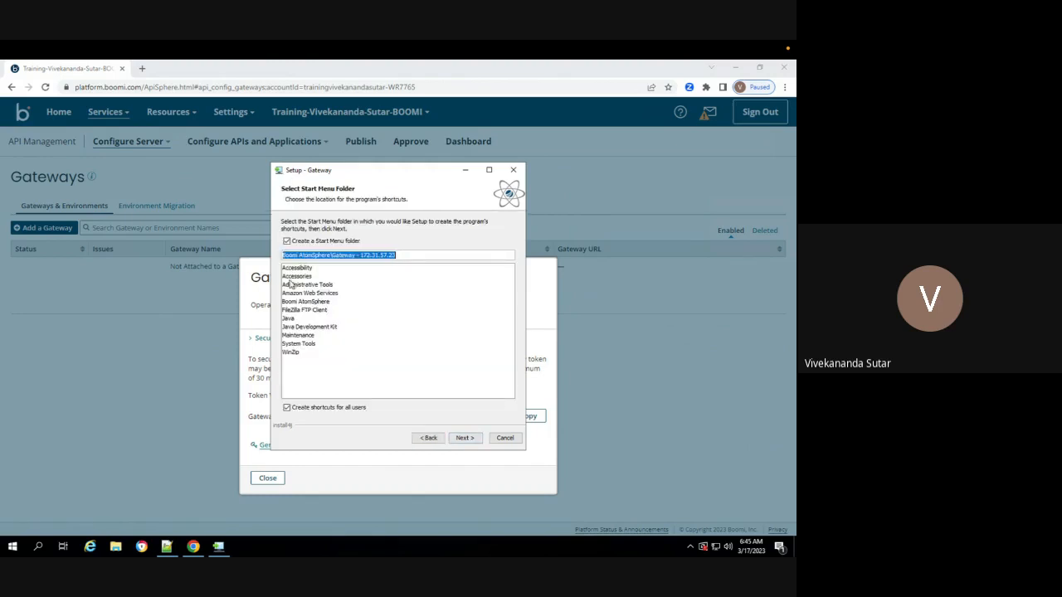
click(464, 438)
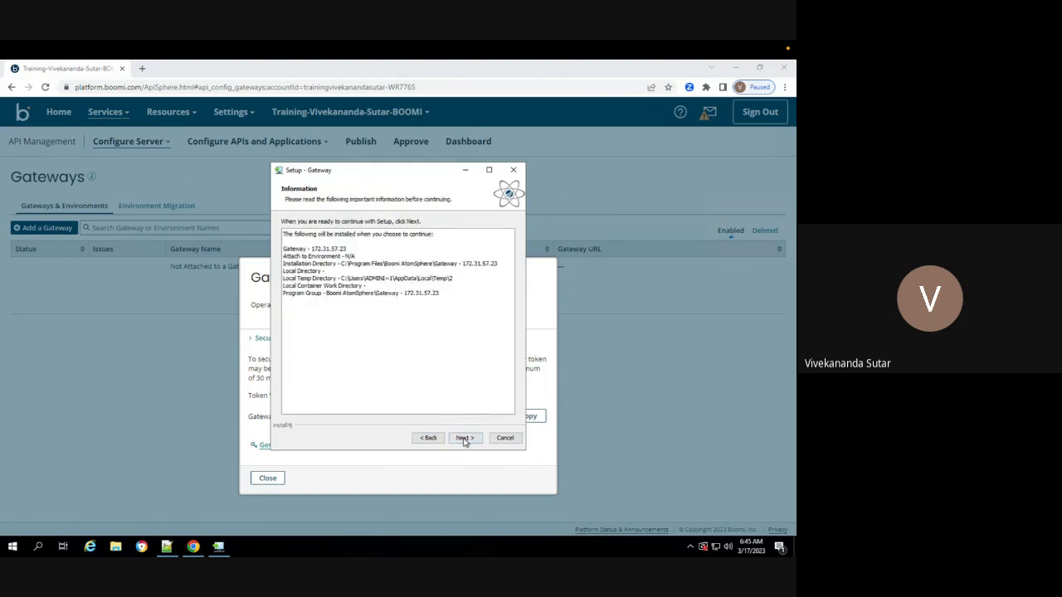
click(464, 438)
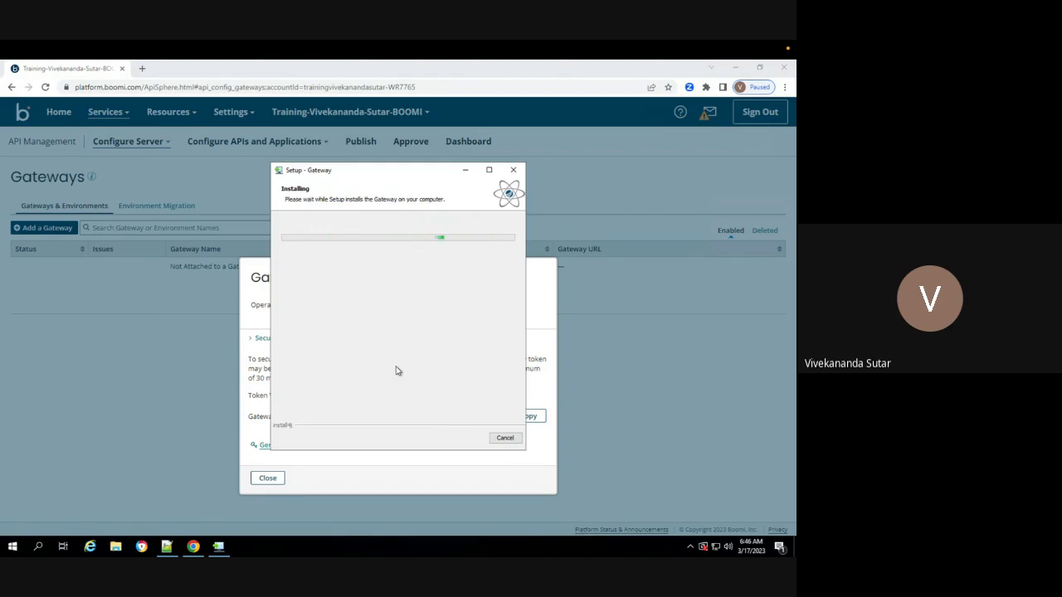
click(503, 442)
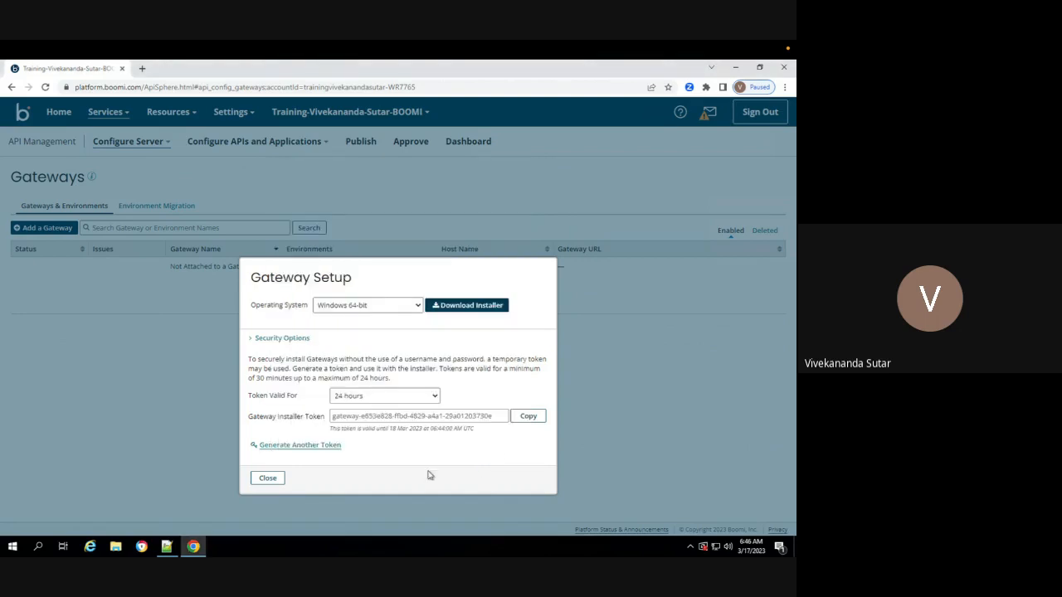
Close the Gateway Setup dialog and open the information page of the 172.31.57.23 gateway.
click(273, 481)
click(269, 479)
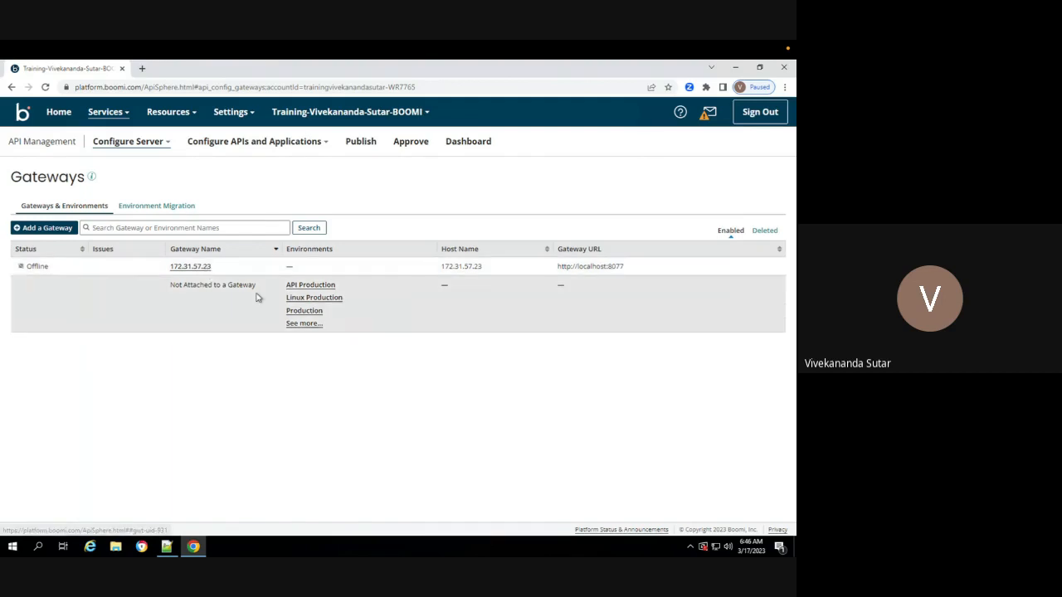
click(196, 270)
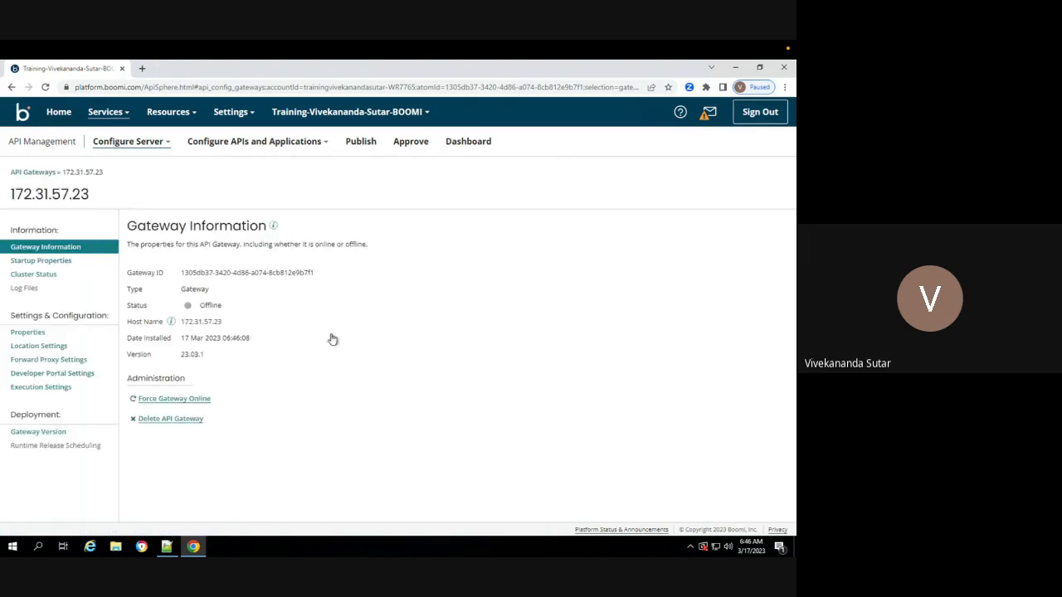
click(138, 422)
key(super+Tab)
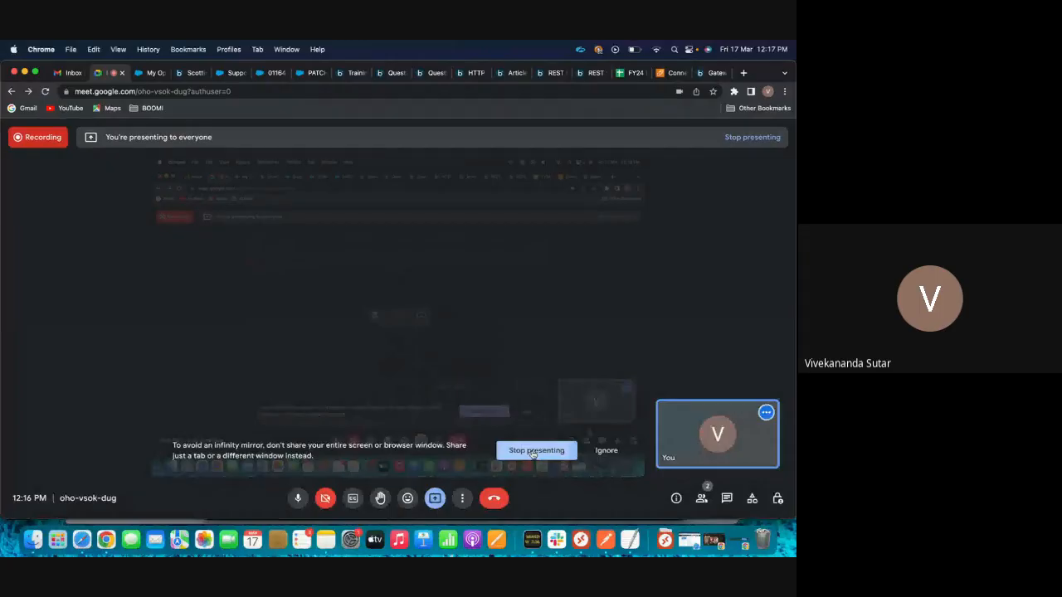
click(535, 451)
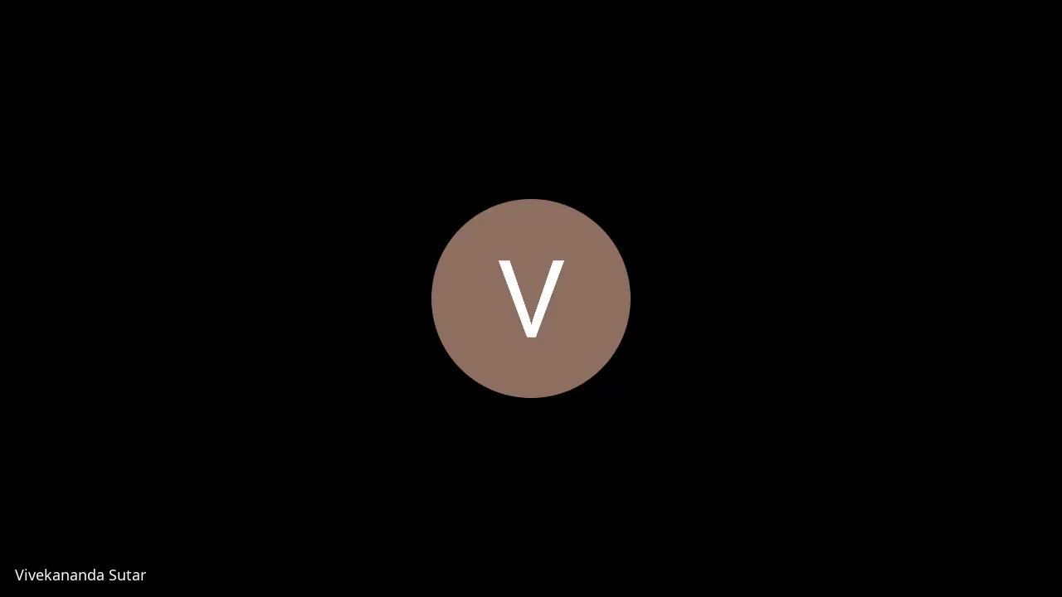